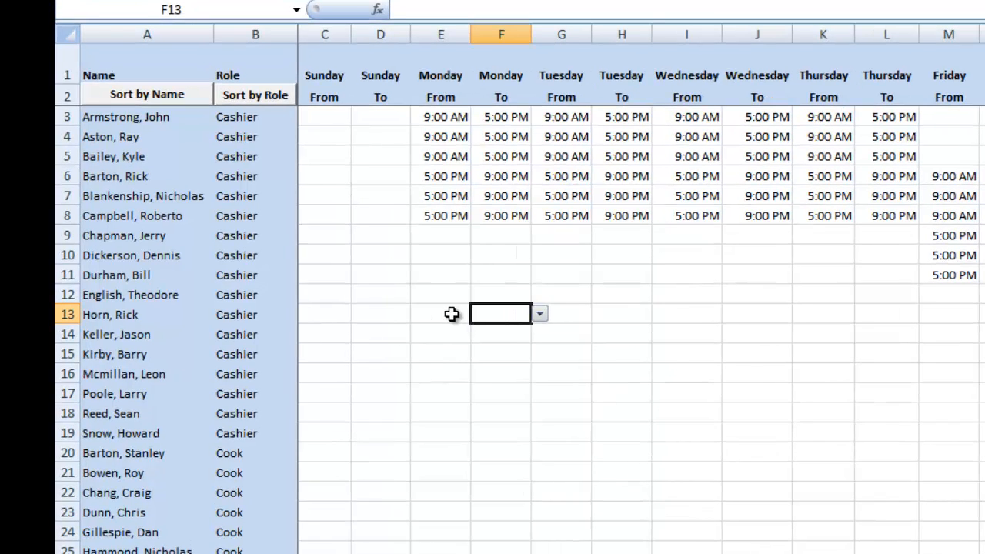
Assign the cashier in row 13 a Monday shift from 9:00 AM to 2:00 PM
{"action": "left_click", "coordinate": [452, 314]}
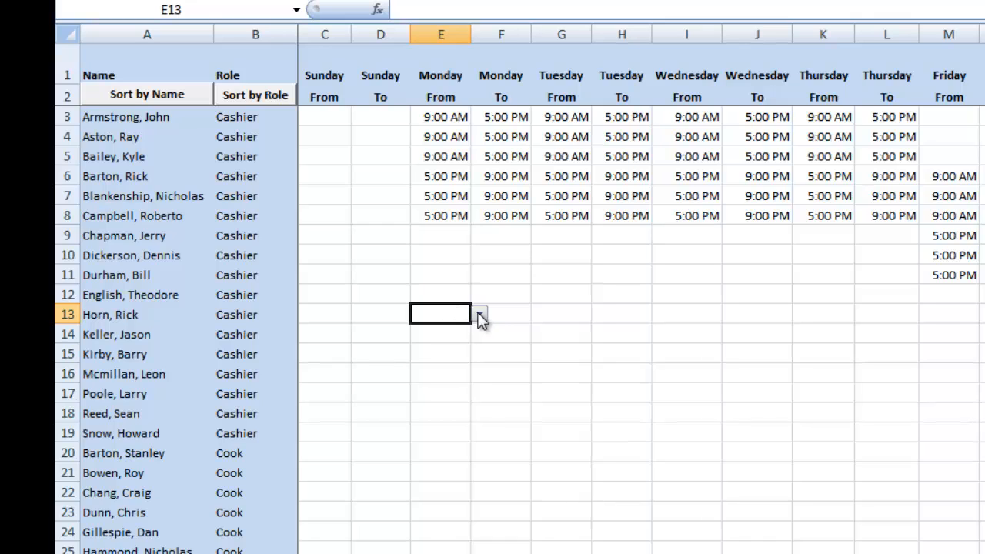
{"action": "left_click", "coordinate": [479, 316]}
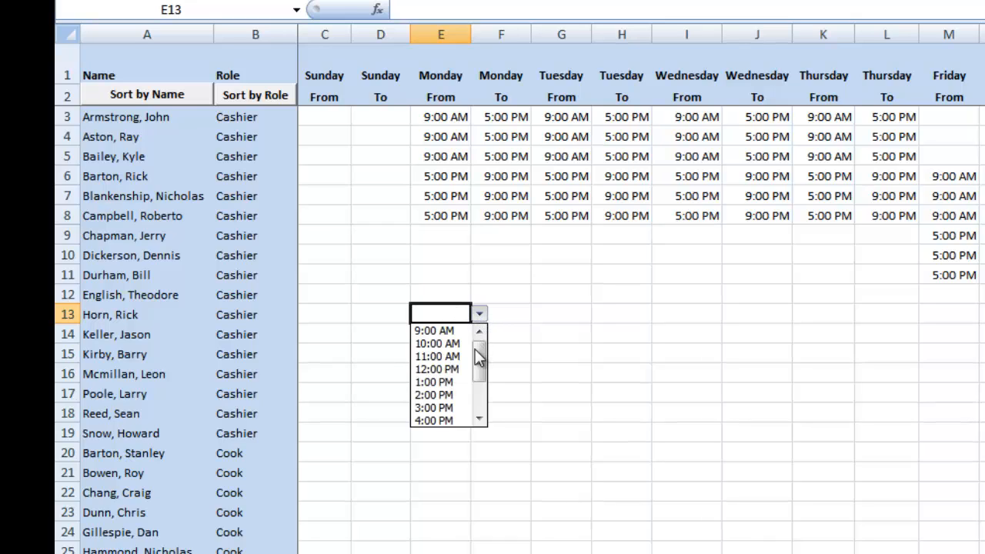
{"action": "mouse_move", "coordinate": [479, 356]}
{"action": "left_mouse_down"}
{"action": "mouse_move", "coordinate": [480, 391]}
{"action": "mouse_move", "coordinate": [484, 358]}
{"action": "left_mouse_up"}
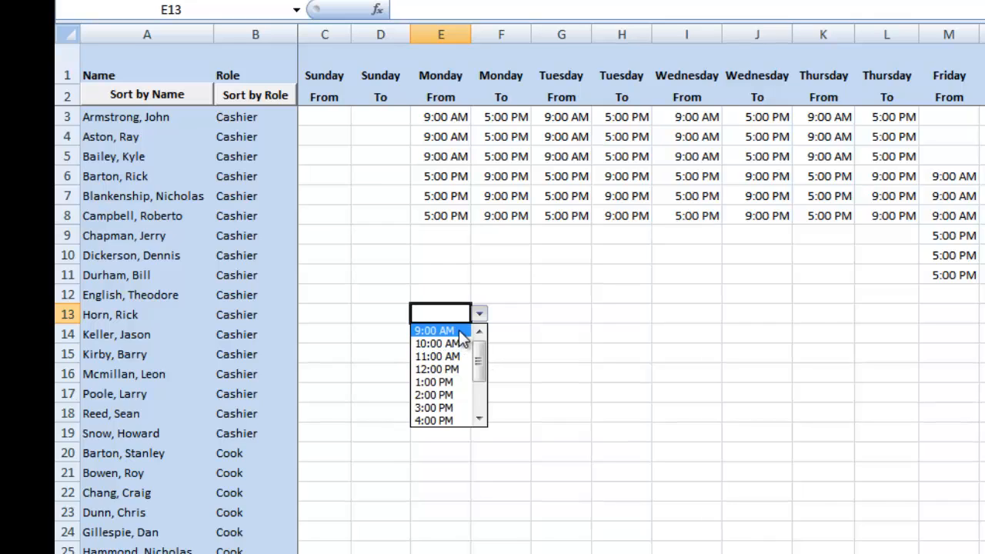
{"action": "left_click", "coordinate": [460, 331]}
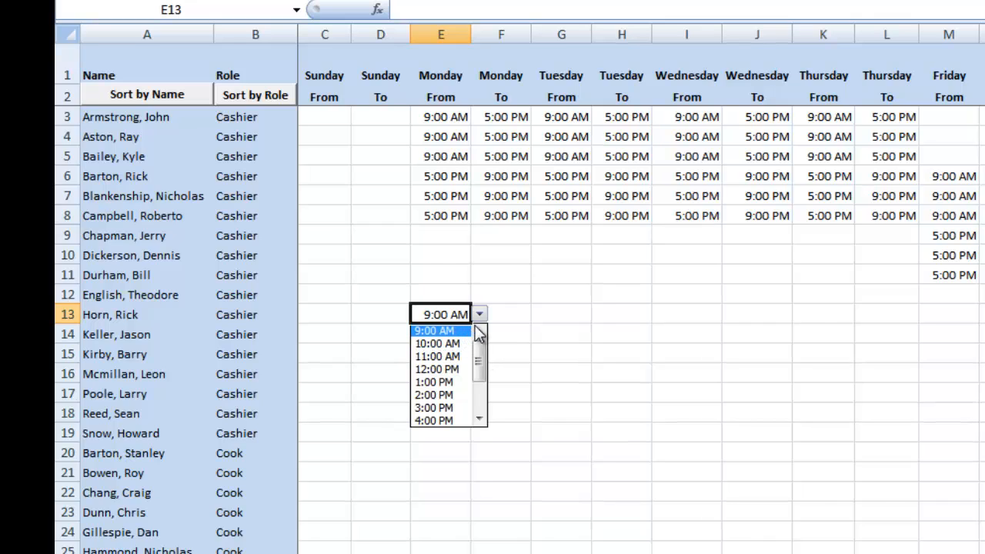
{"action": "left_click", "coordinate": [508, 315]}
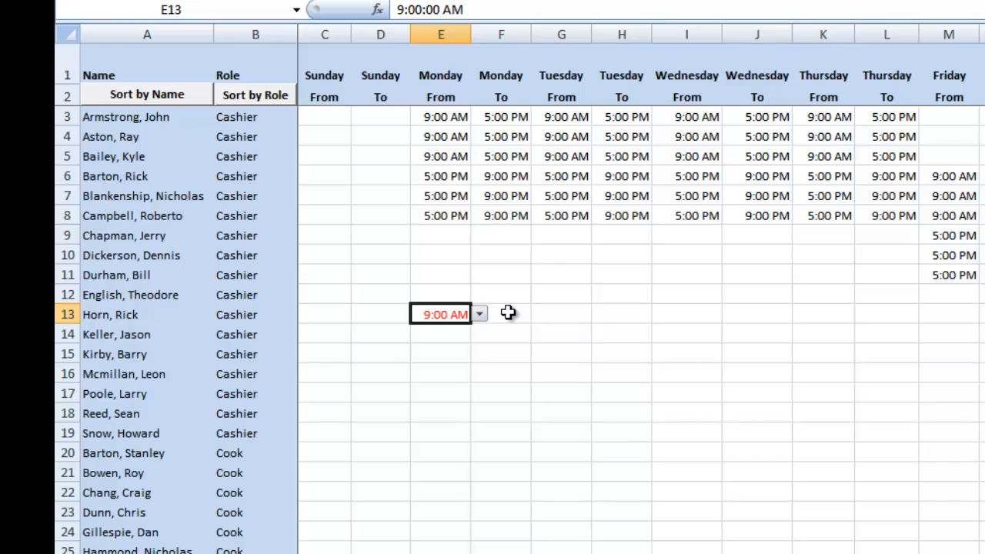
{"action": "left_click", "coordinate": [508, 313]}
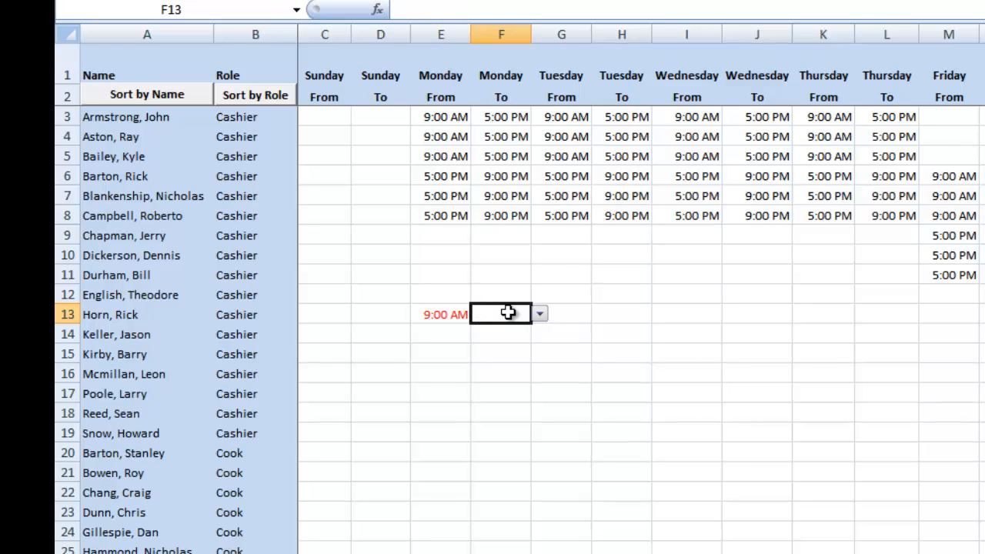
{"action": "left_click", "coordinate": [539, 314]}
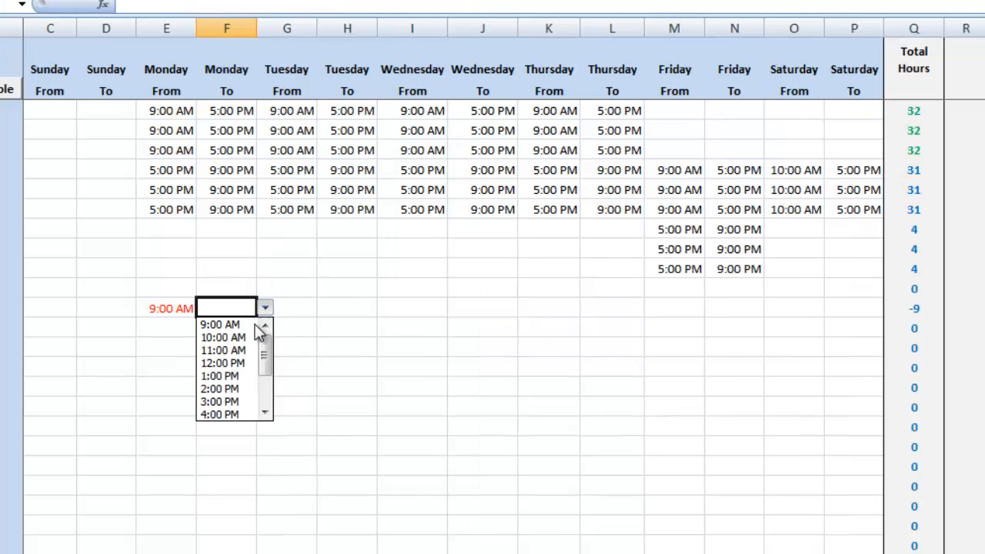
{"action": "left_click", "coordinate": [236, 394]}
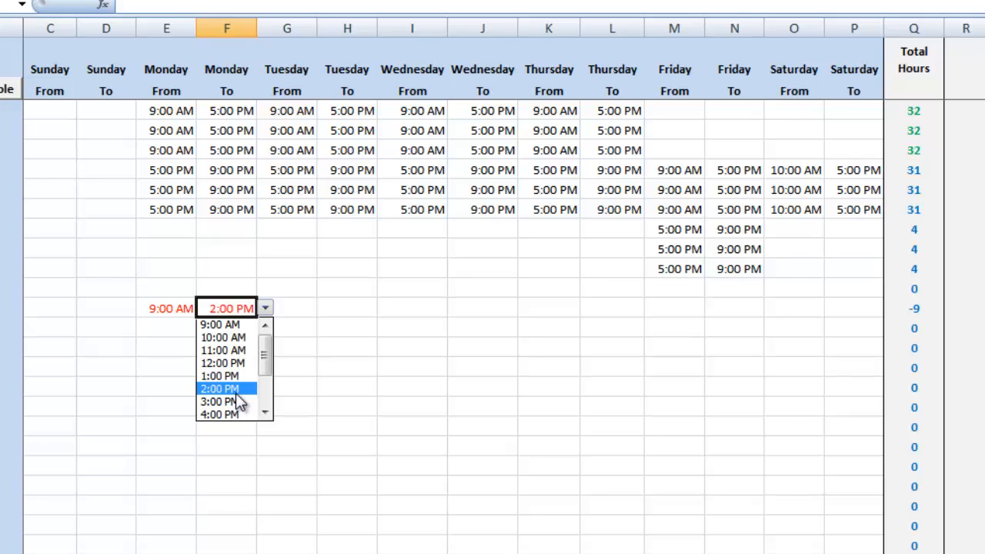
{"action": "left_click", "coordinate": [236, 393]}
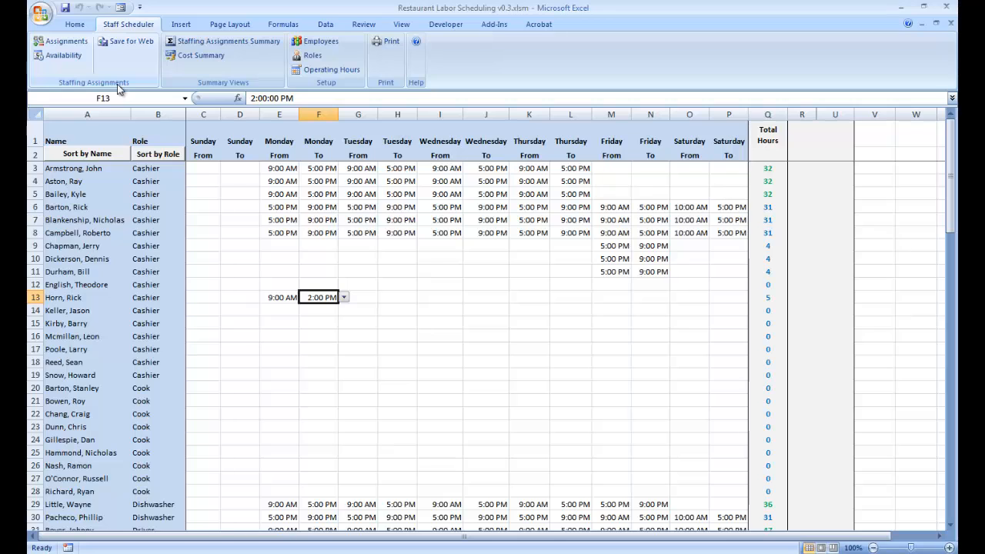
In the Availability sheet, mark the cashier in row 11 as Unavailable on Monday
{"action": "left_click", "coordinate": [74, 58]}
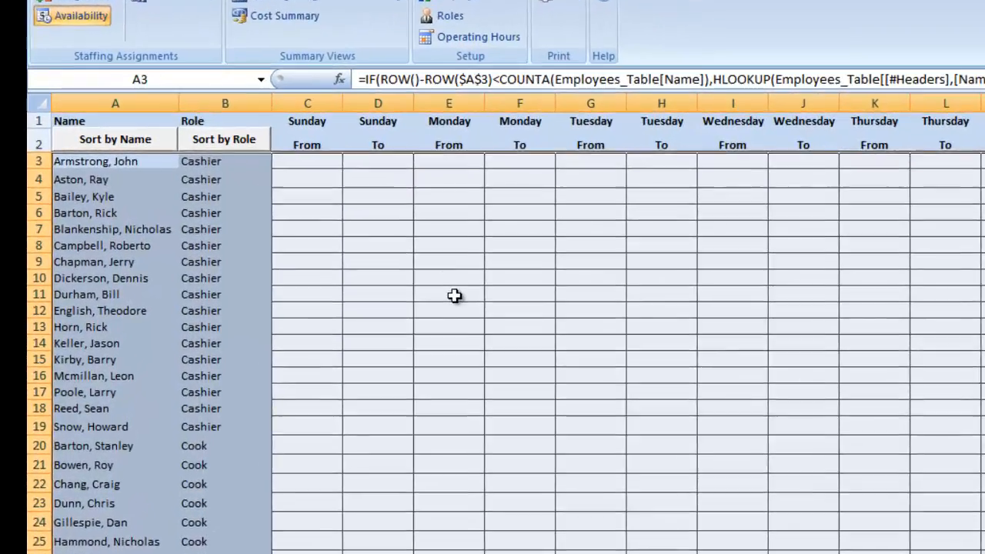
{"action": "left_click", "coordinate": [345, 255]}
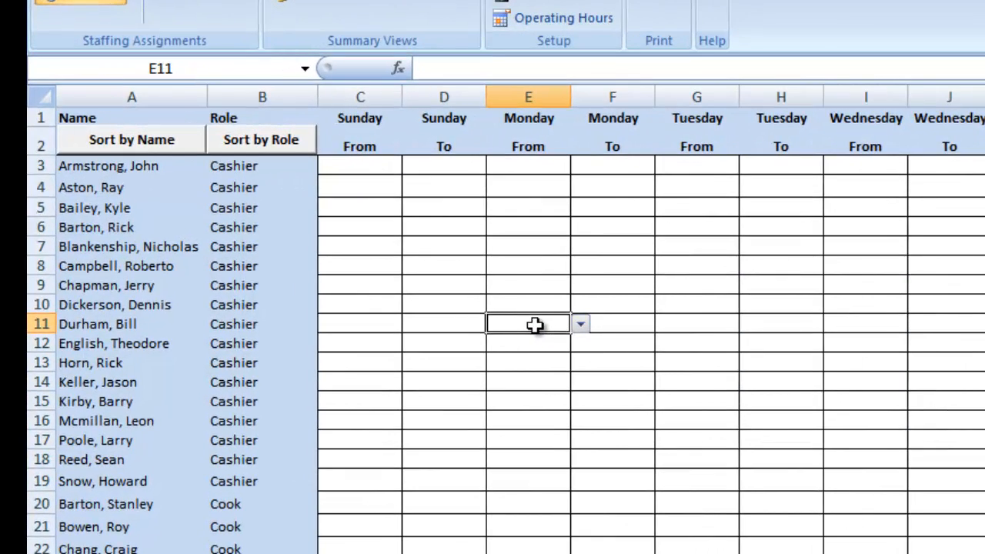
{"action": "left_click", "coordinate": [581, 325]}
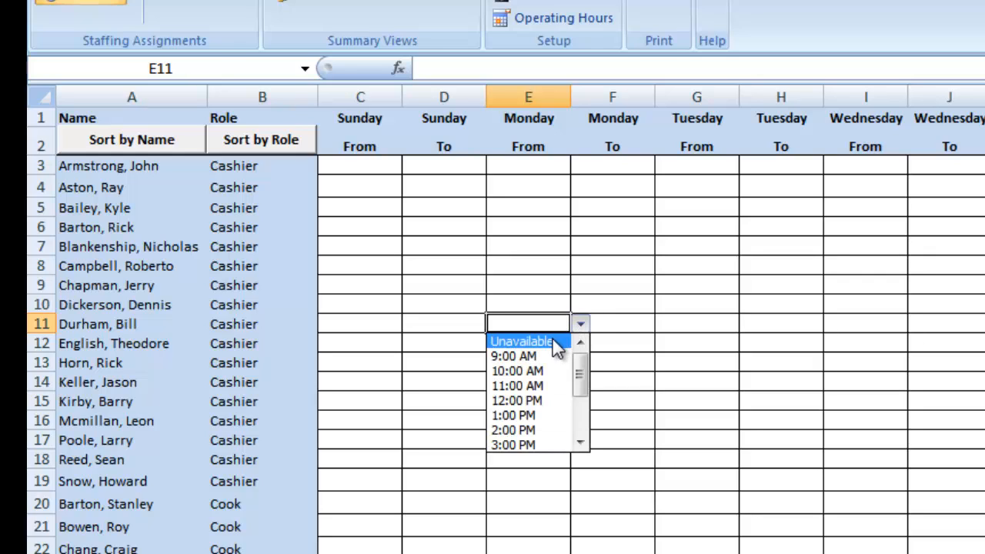
{"action": "left_click", "coordinate": [556, 343]}
{"action": "left_click", "coordinate": [556, 343]}
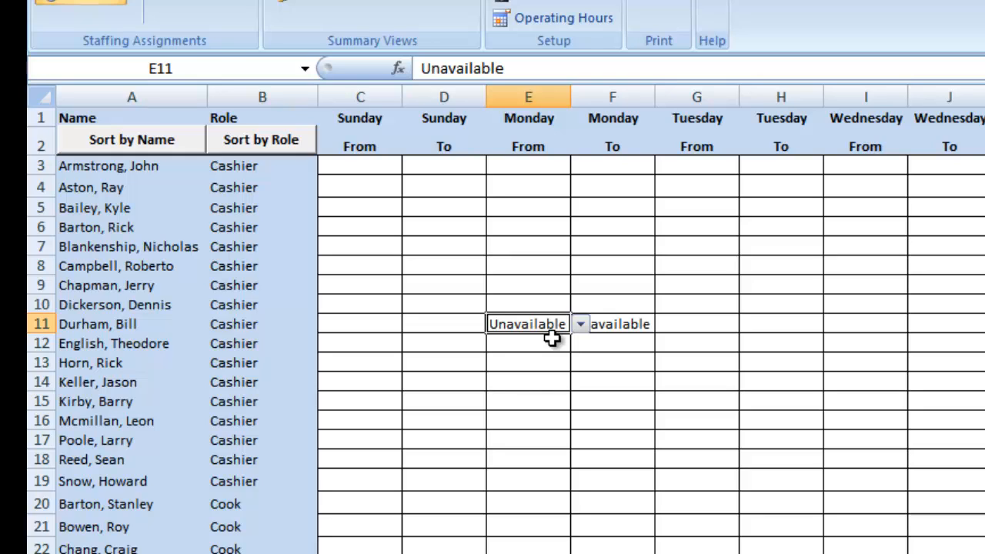
Set the Monday availability of the cashier in row 14 to 10:00 AM through 12:00 PM
{"action": "left_click", "coordinate": [543, 383]}
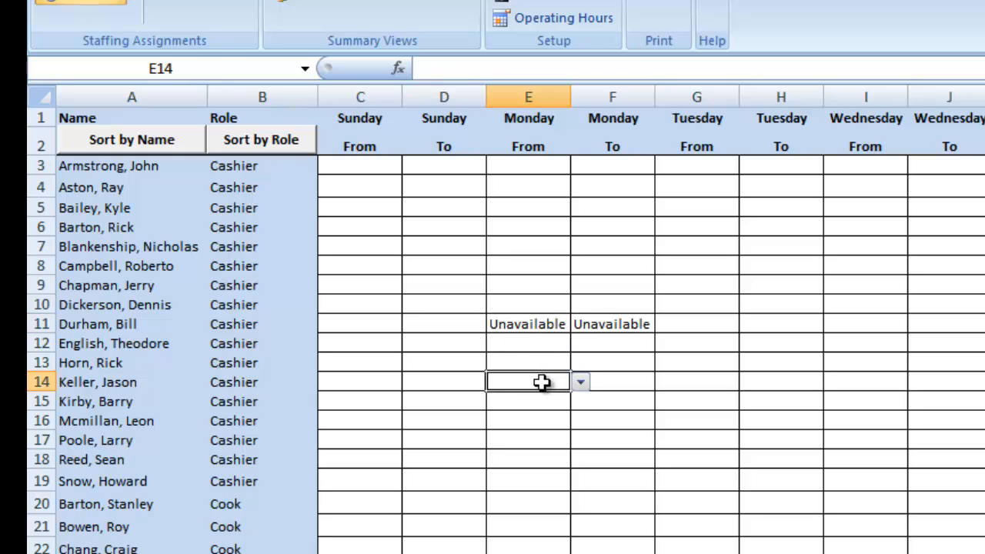
{"action": "left_click", "coordinate": [581, 382]}
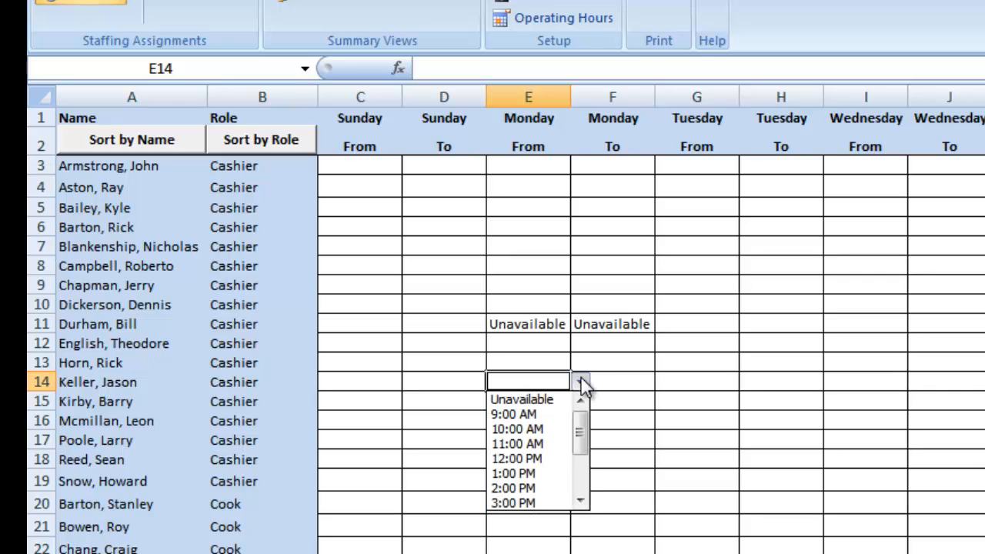
{"action": "left_click", "coordinate": [549, 425]}
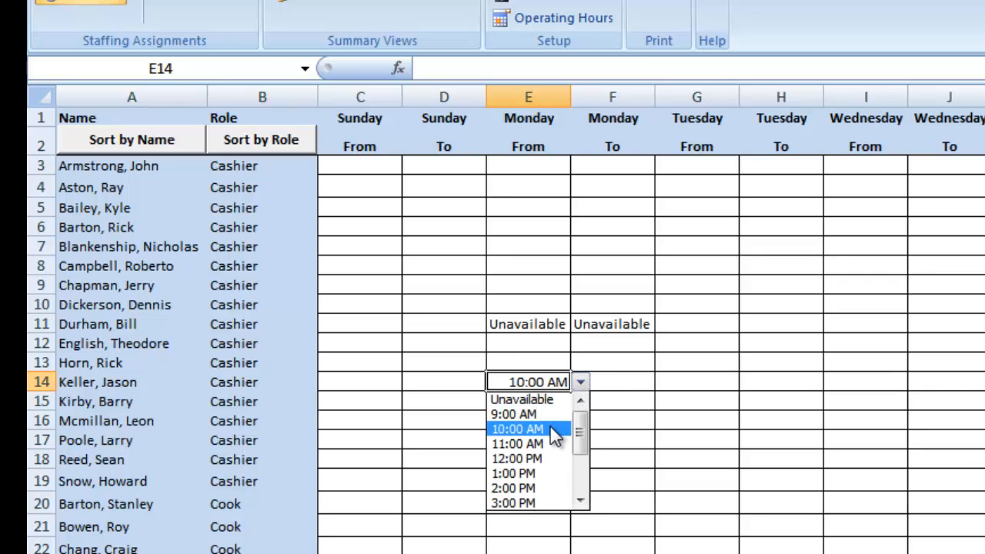
{"action": "key", "text": "Return"}
{"action": "left_click", "coordinate": [628, 382]}
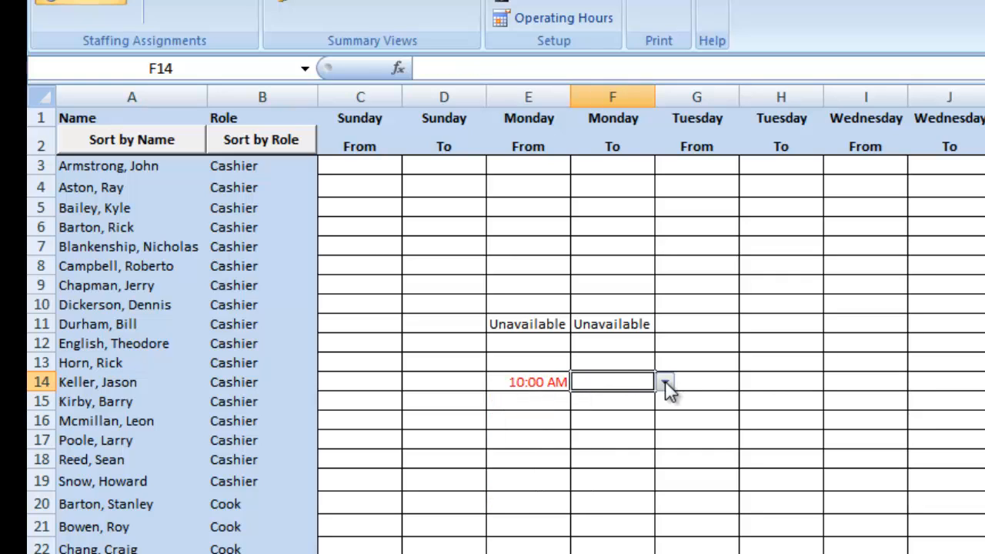
{"action": "left_click", "coordinate": [665, 381]}
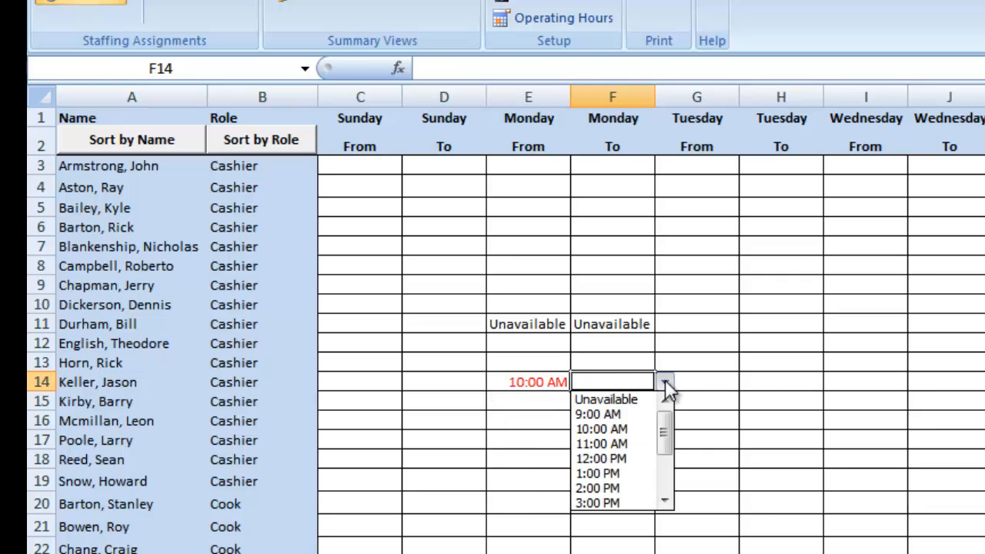
{"action": "left_click", "coordinate": [628, 456]}
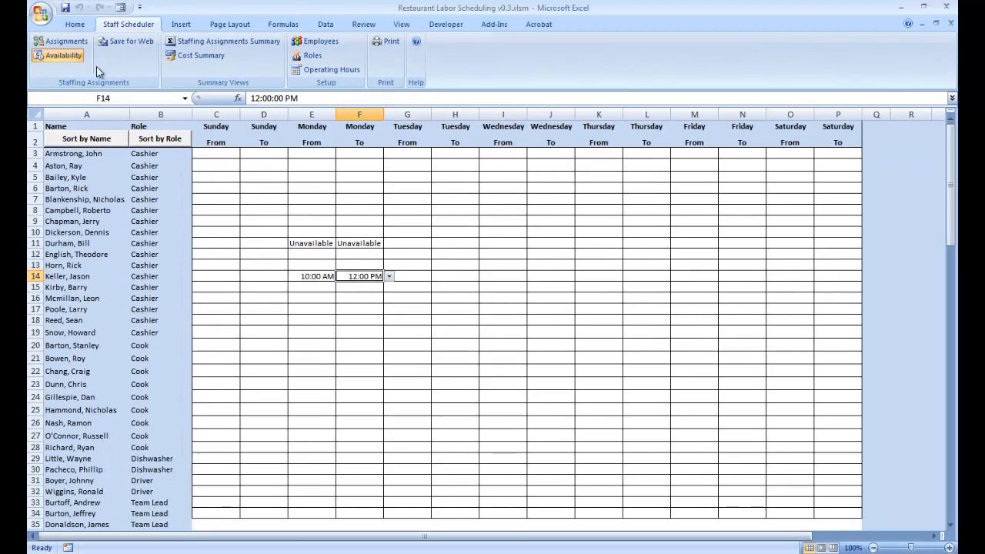
Return to the Assignments sheet and check which Monday start times are offered for the cashiers in rows 11 and 14
{"action": "left_click", "coordinate": [80, 45]}
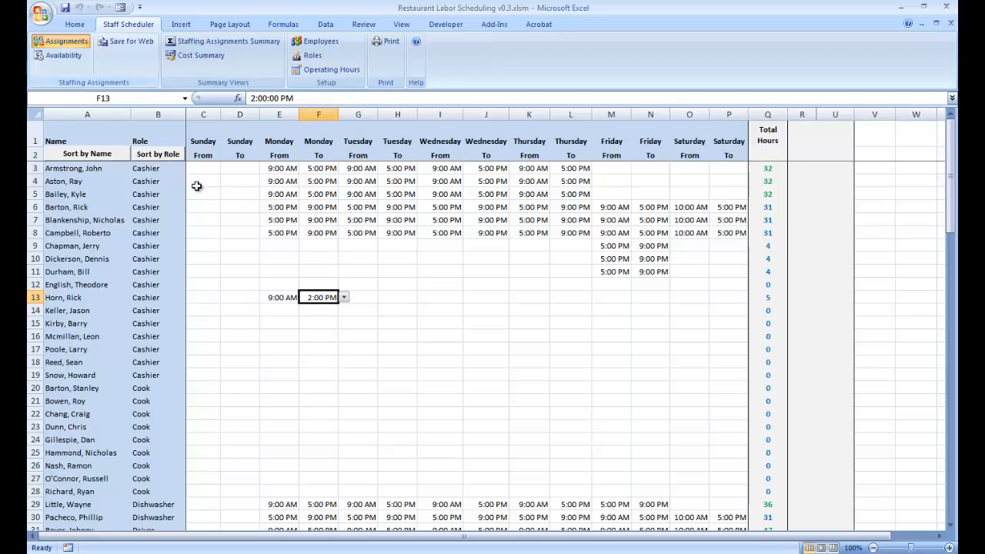
{"action": "left_click", "coordinate": [293, 270]}
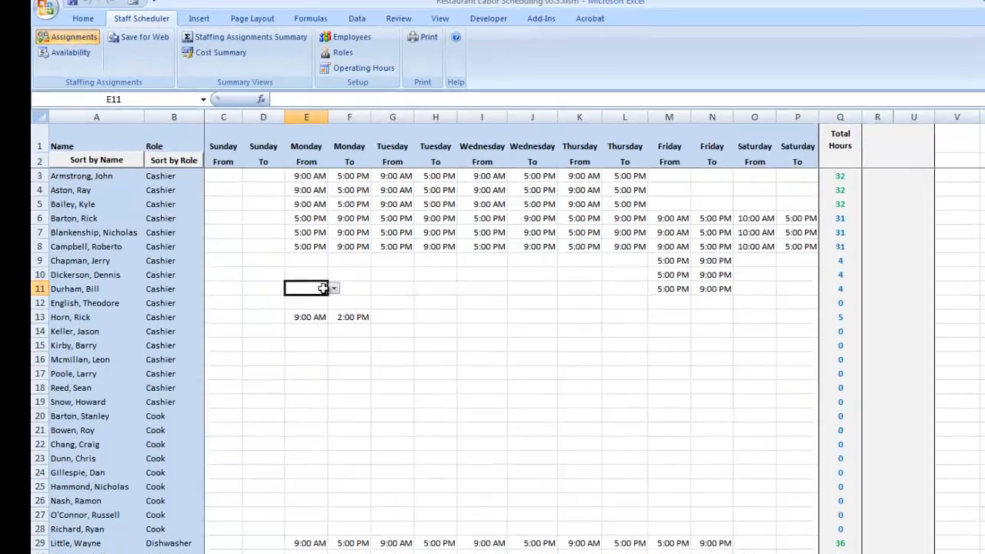
{"action": "left_click", "coordinate": [303, 272]}
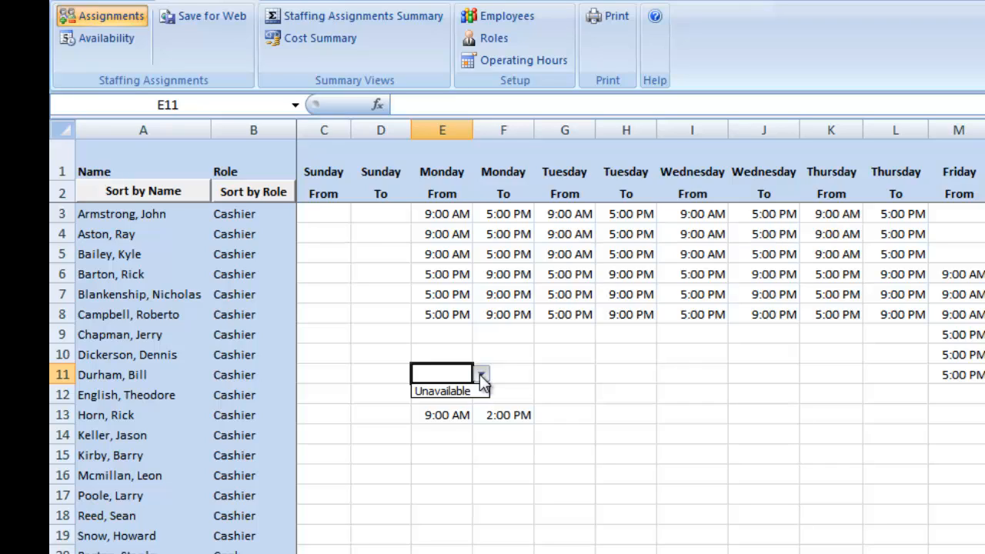
{"action": "left_click", "coordinate": [479, 374]}
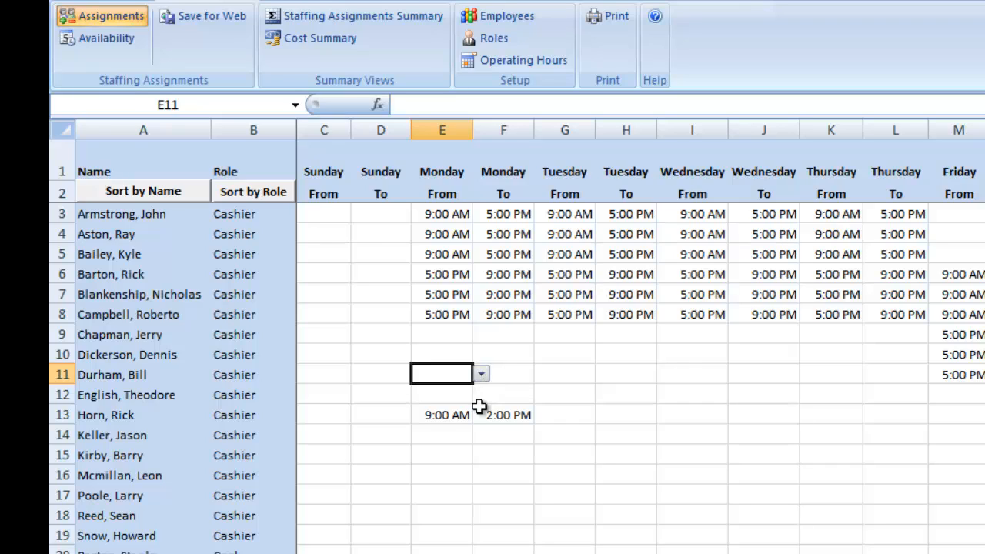
{"action": "left_click", "coordinate": [455, 441]}
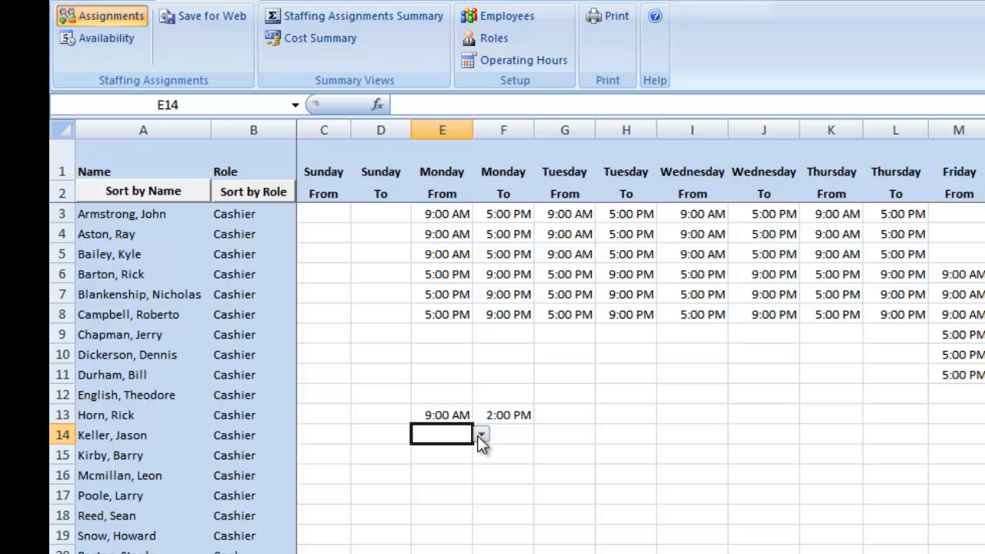
{"action": "left_click", "coordinate": [480, 436]}
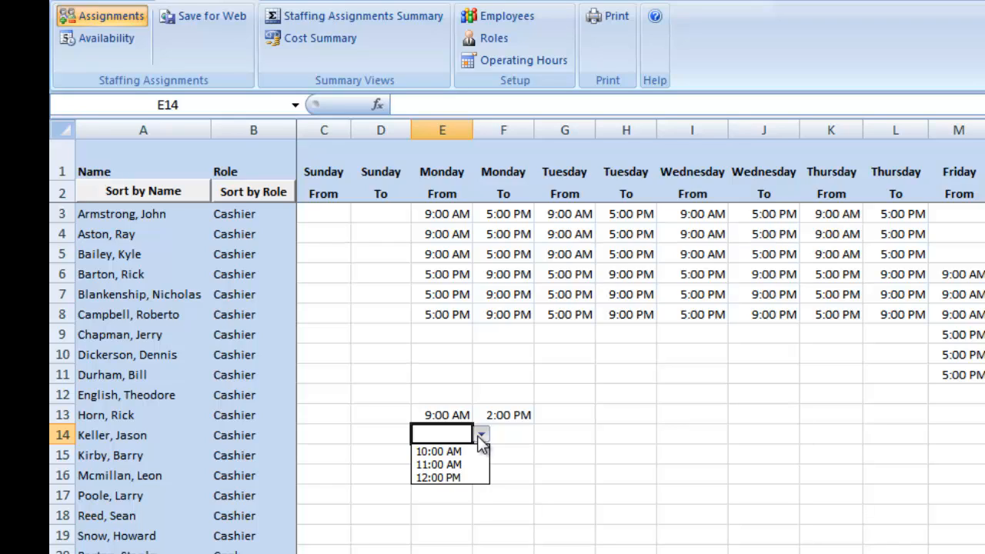
{"action": "left_click", "coordinate": [481, 436]}
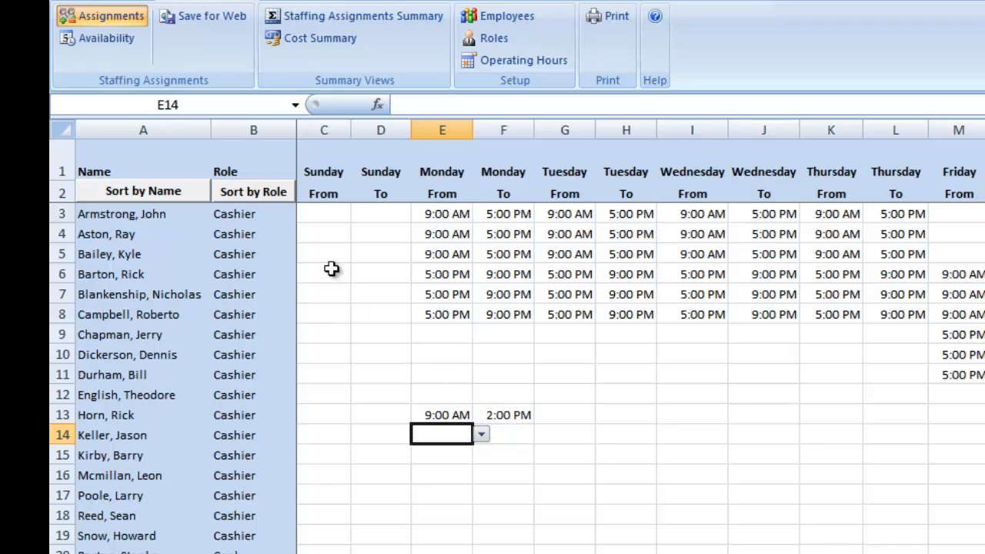
In the Availability sheet, mark the already scheduled cashier in row 13 as Unavailable on Monday
{"action": "left_click", "coordinate": [122, 44]}
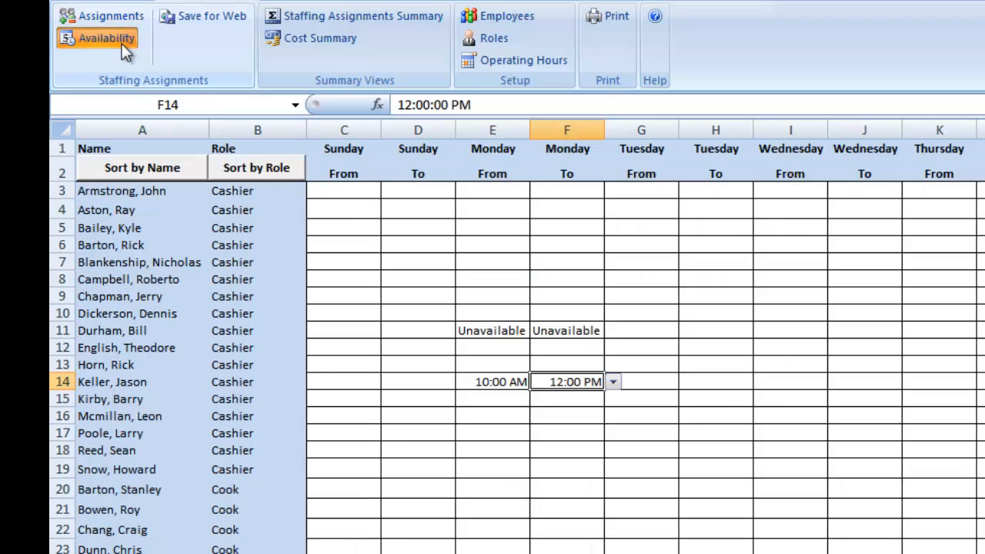
{"action": "left_click", "coordinate": [521, 365]}
{"action": "left_click", "coordinate": [541, 367]}
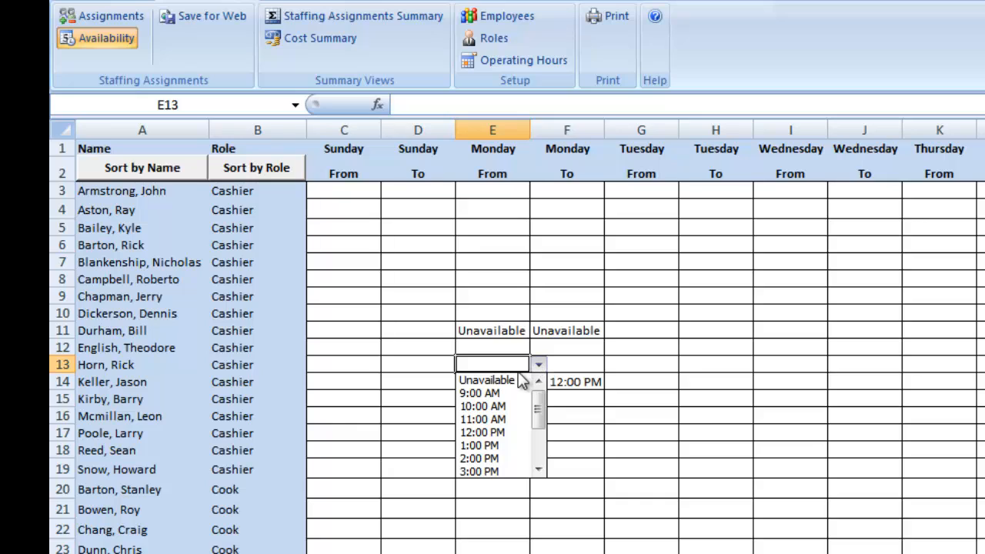
{"action": "left_click", "coordinate": [516, 378]}
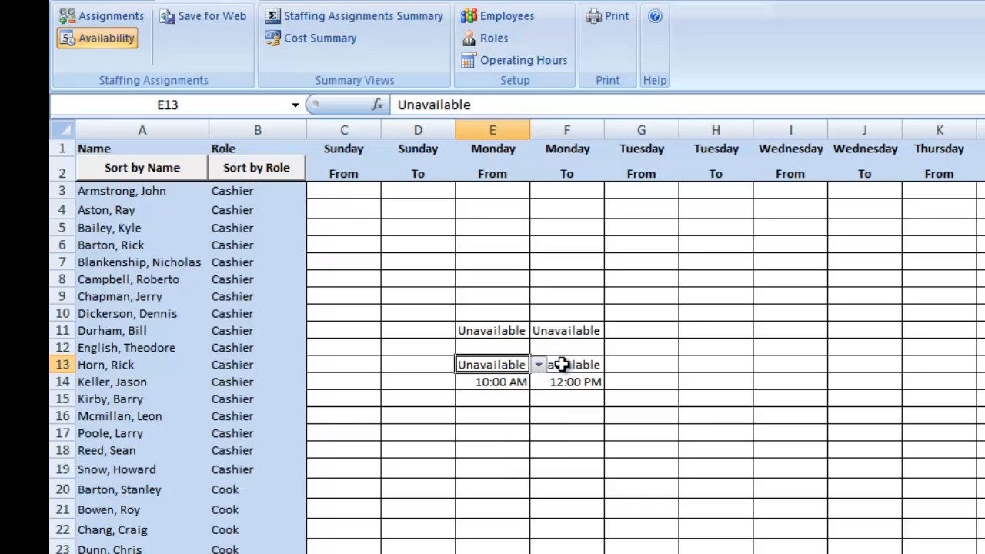
Go back to the Assignments sheet and read the comment on the Monday end time in row 13
{"action": "left_click", "coordinate": [137, 17]}
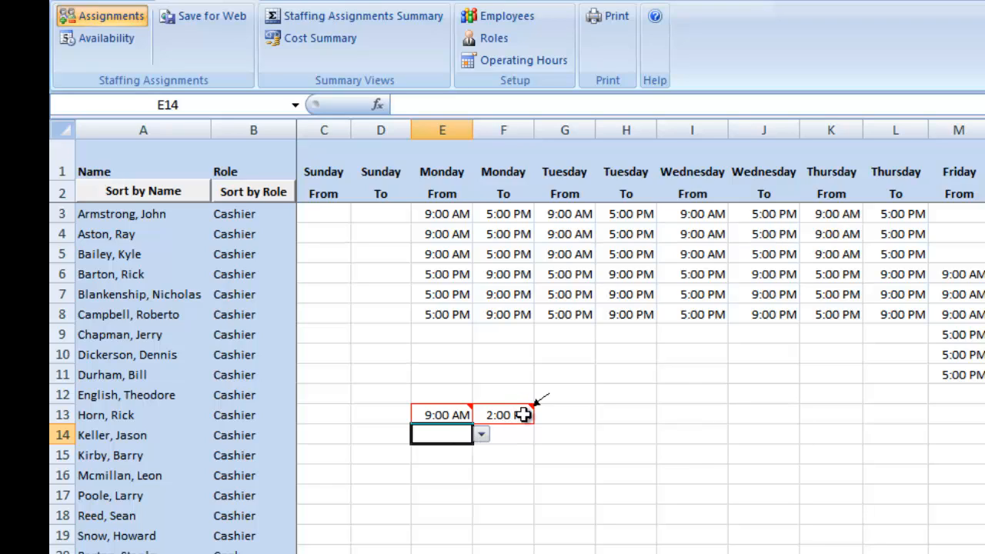
{"action": "mouse_move", "coordinate": [523, 415]}
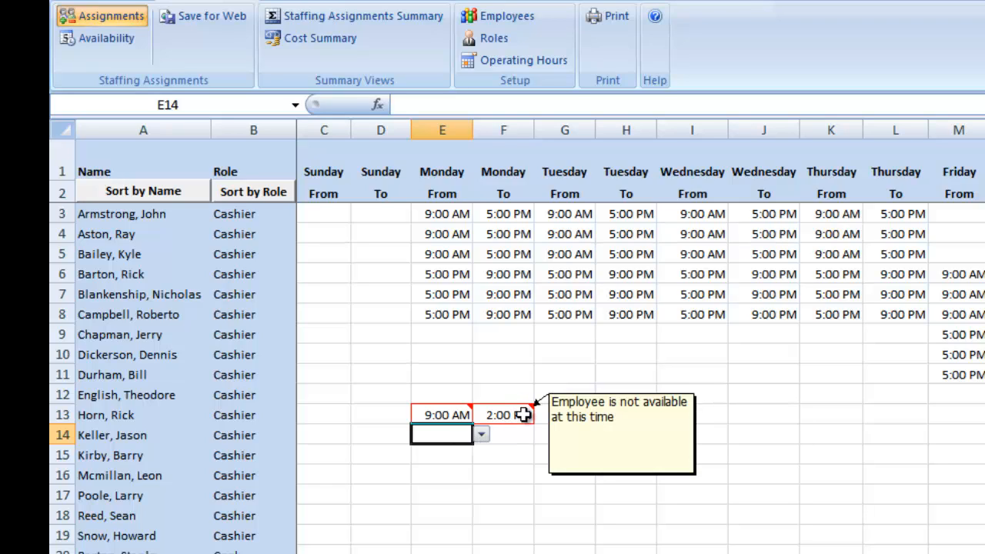